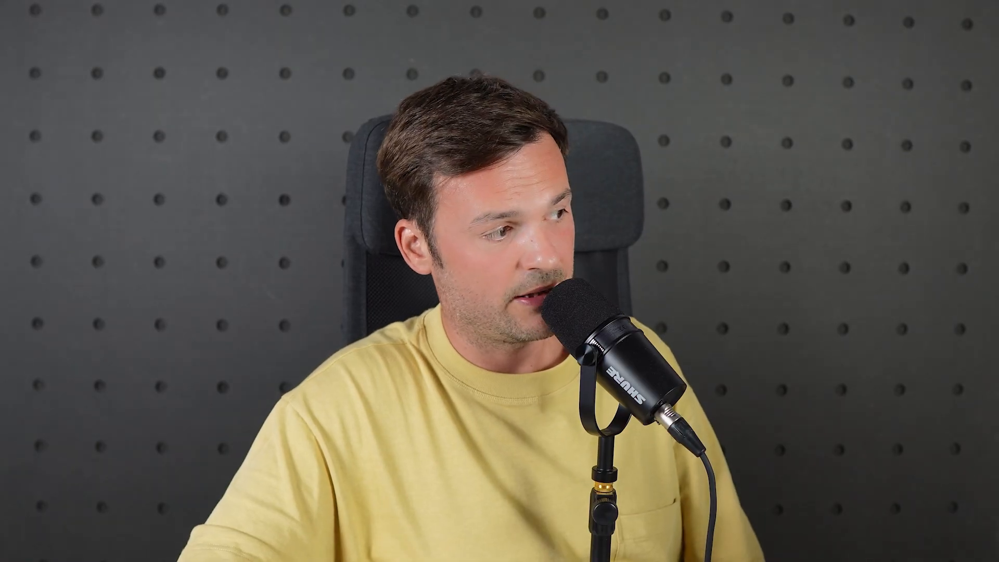
Add Address and Phone lines to the brand's branded signature and enlarge the signature text area
triple_click(388, 306)
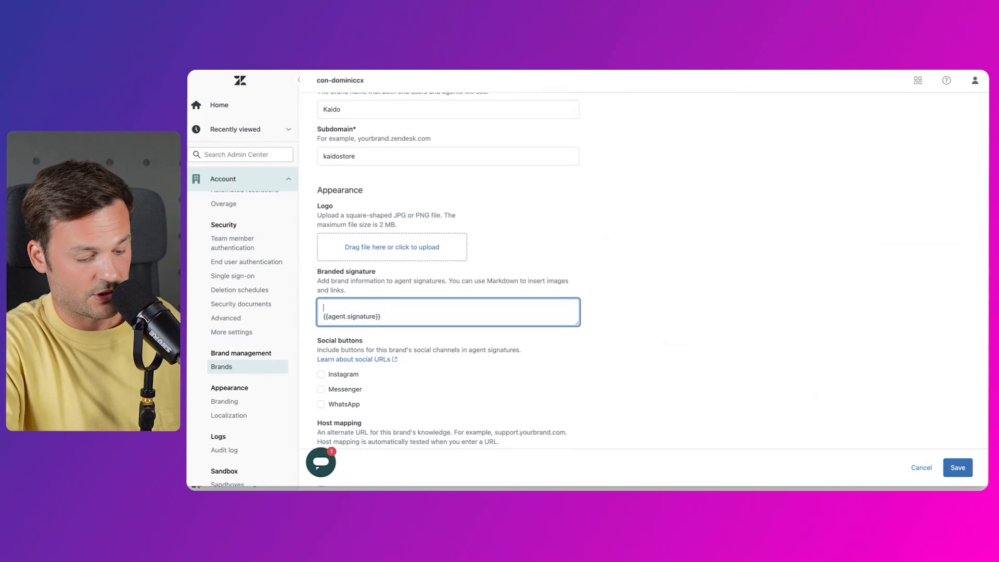
text(ss)
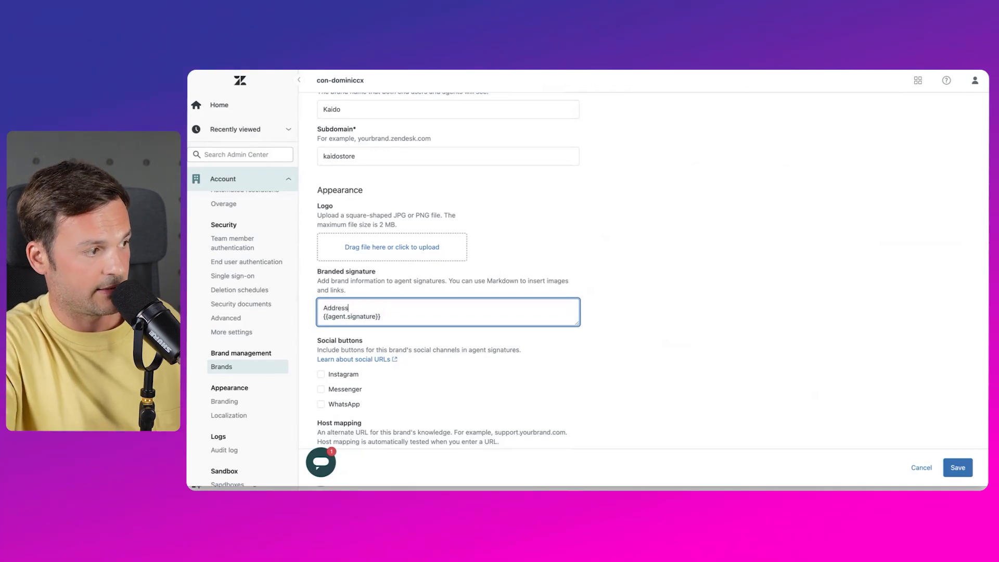
key(Return)
text(0)
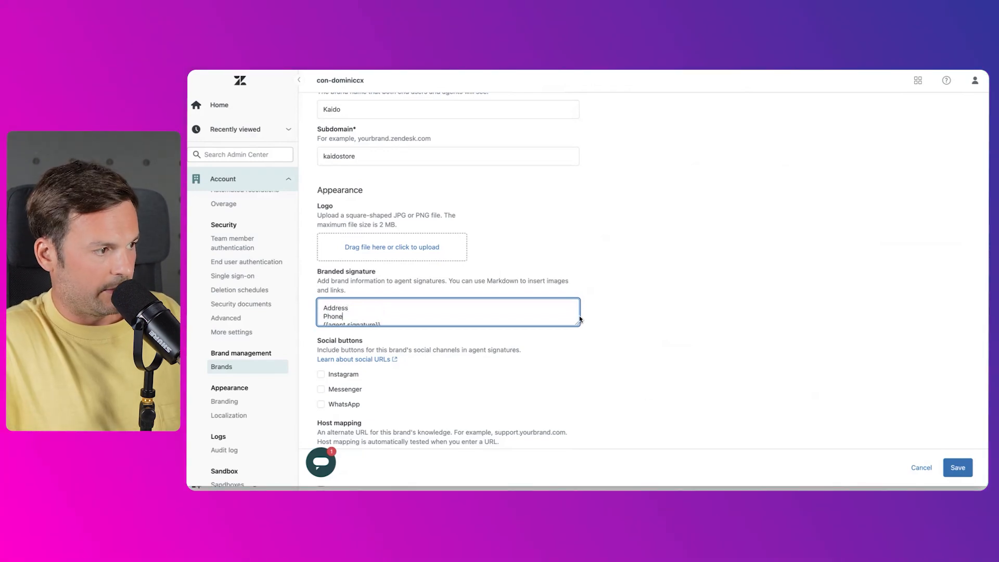
drag(575, 322, 575, 368)
Move the {{agent.signature}} placeholder above the Address and Phone lines in the branded signature
triple_click(352, 324)
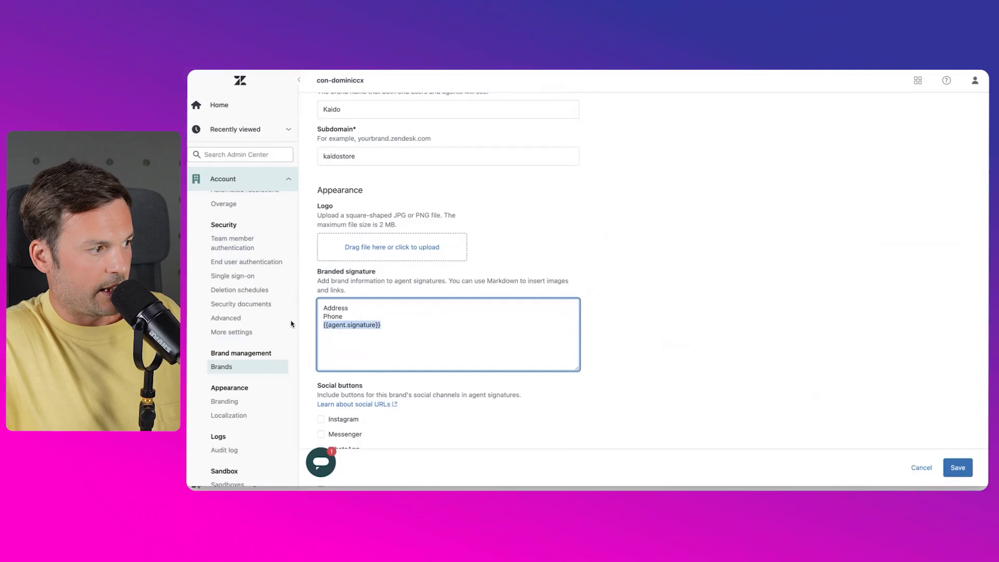
key(BackSpace)
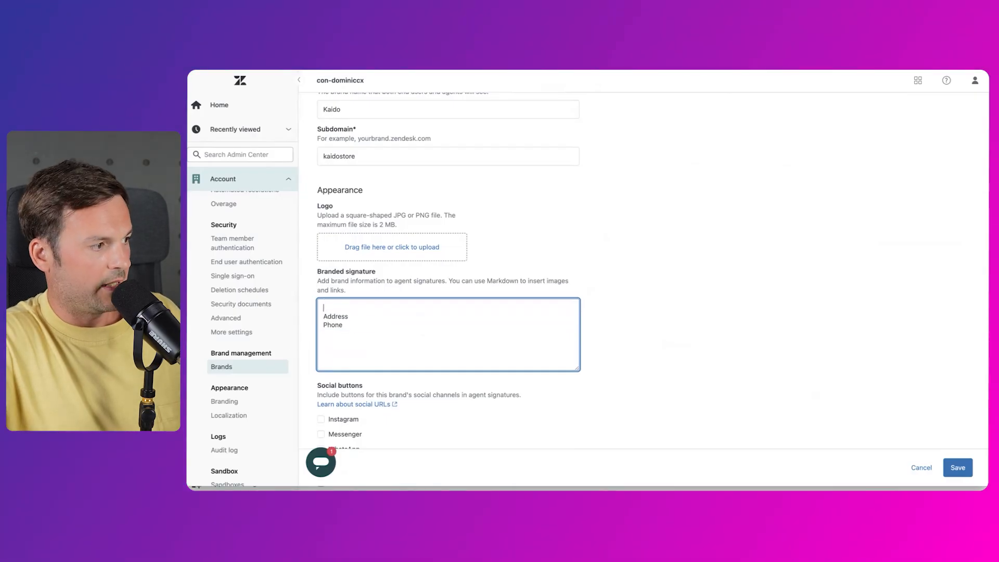
key(ctrl+z)
scroll(327, 307, down, 2)
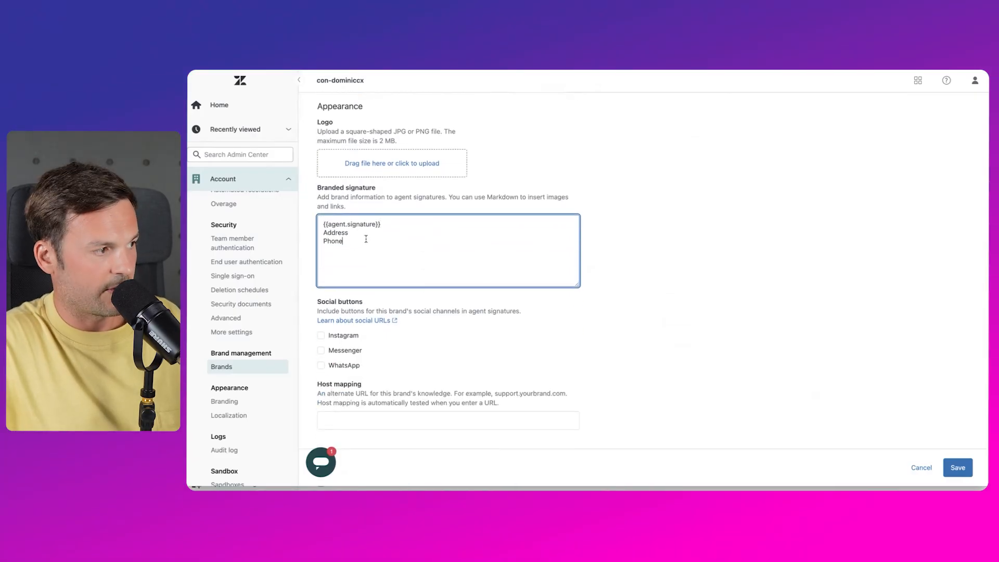
click(356, 245)
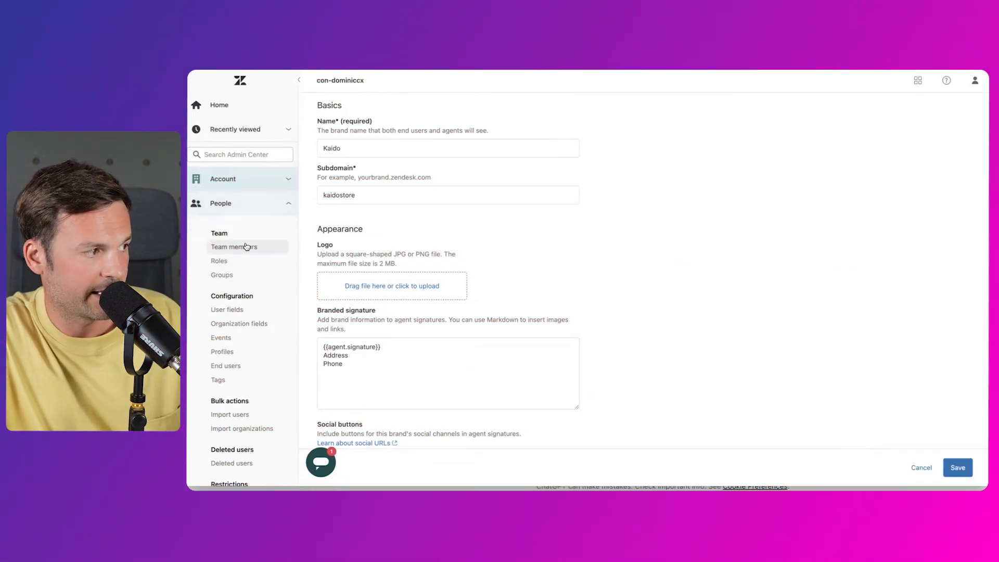
Add the light agent in the third row of the team members list to the Kaido brand
click(254, 248)
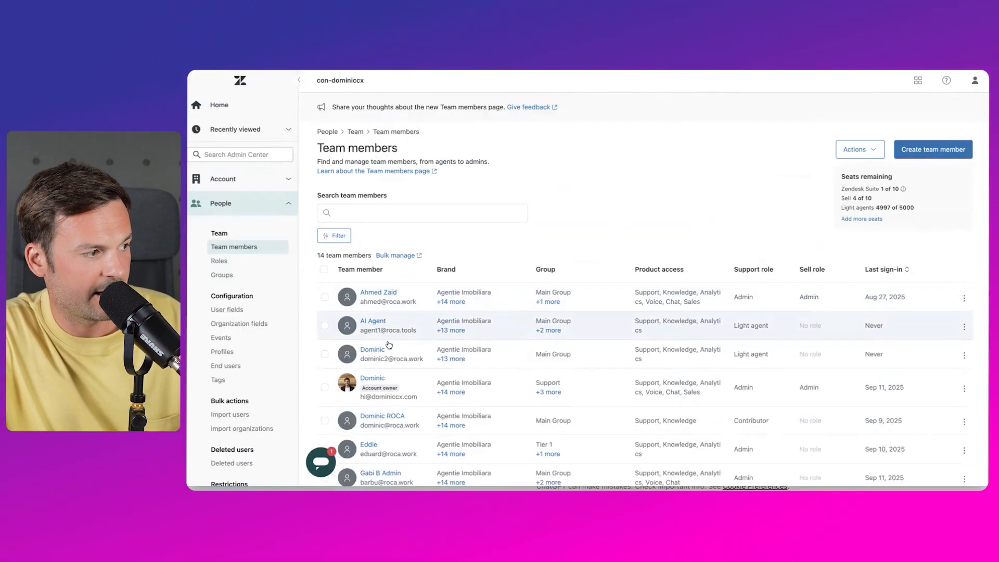
click(325, 356)
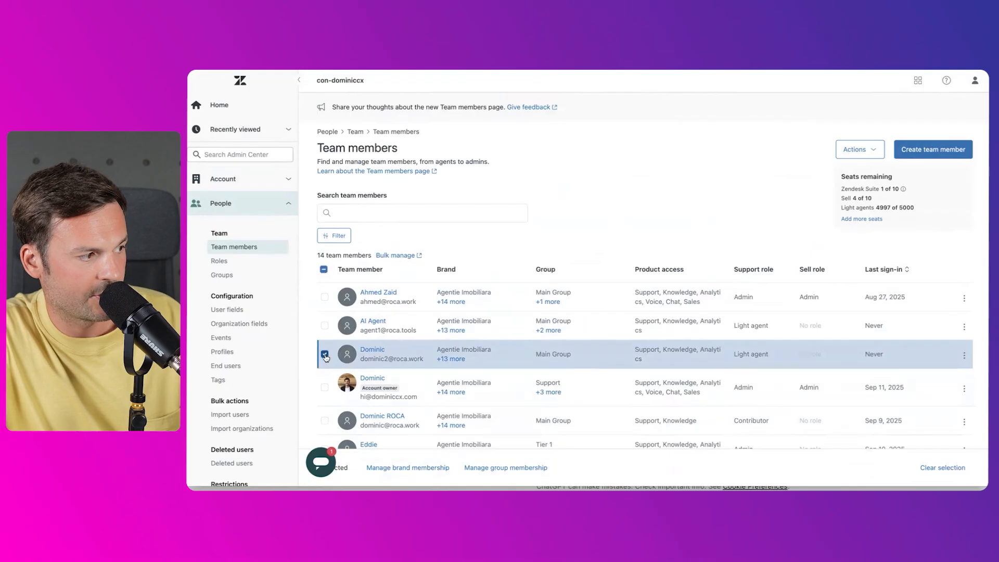
click(412, 466)
click(576, 231)
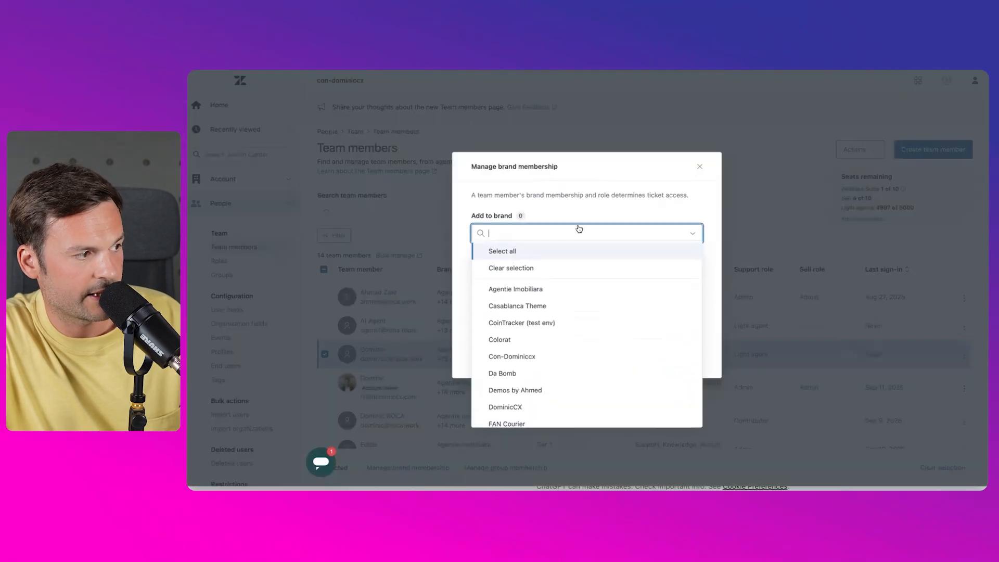
scroll(517, 383, down, 3)
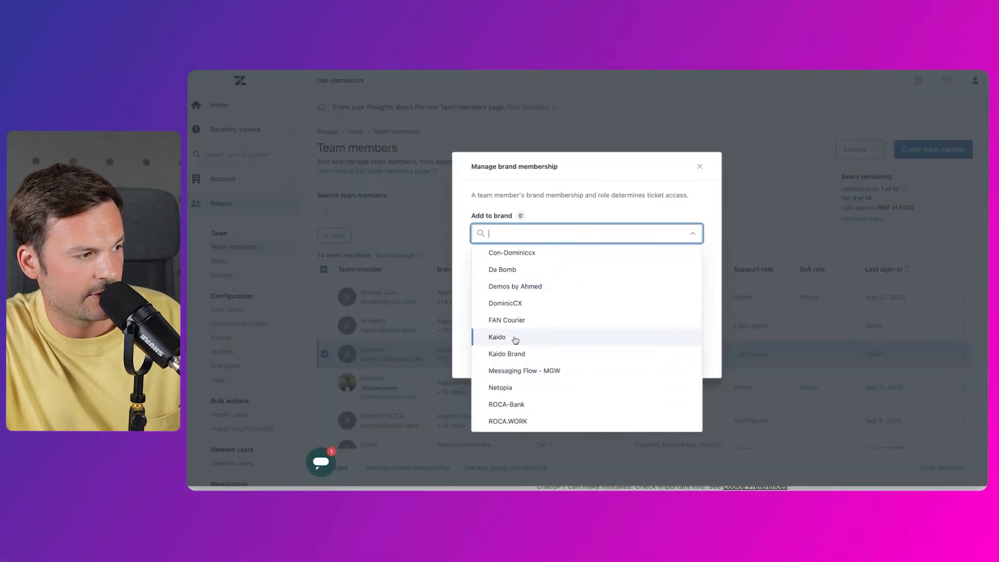
click(713, 344)
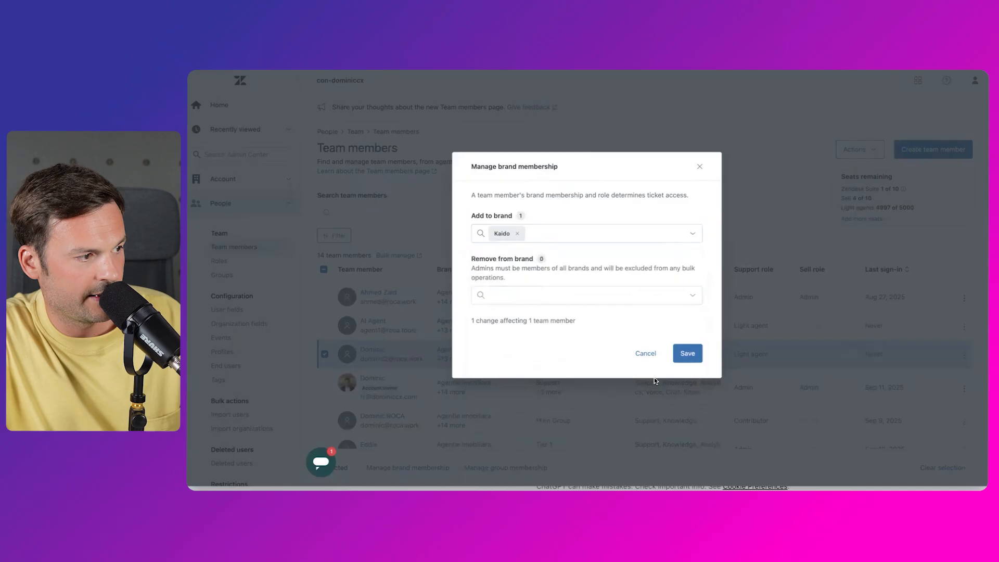
click(696, 353)
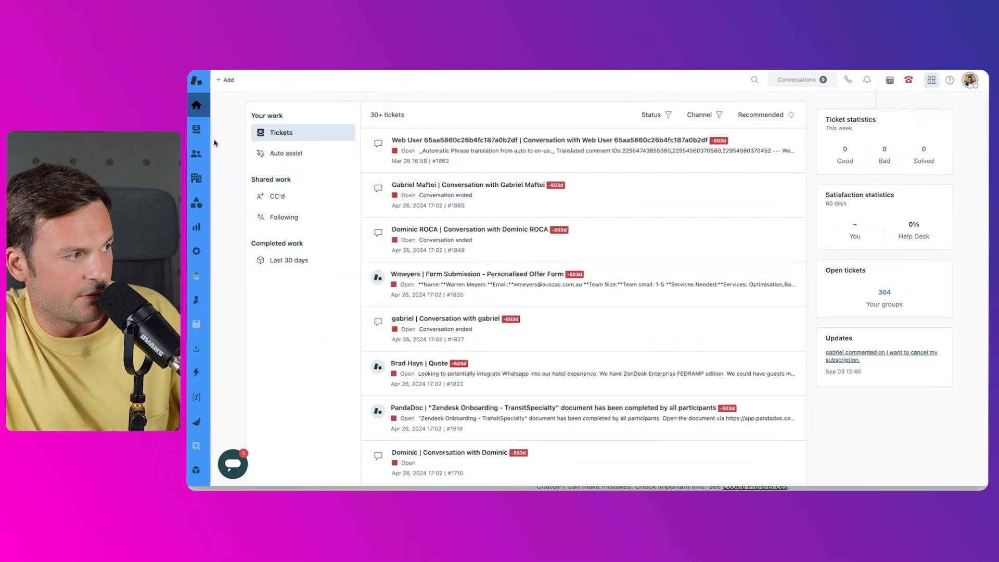
Open the first "what are some deposit methods?" ticket from the Unassigned Tickets view
click(191, 128)
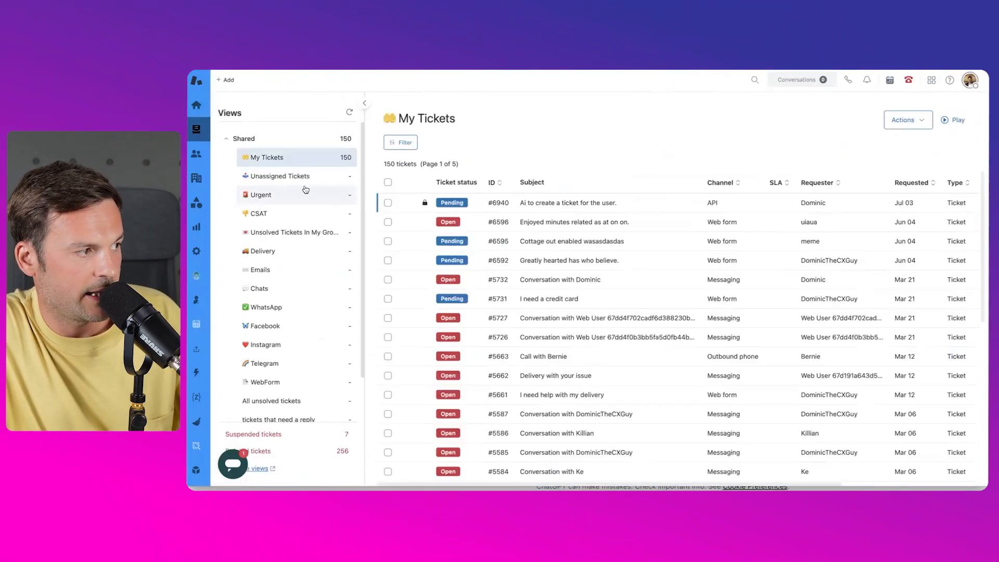
click(332, 183)
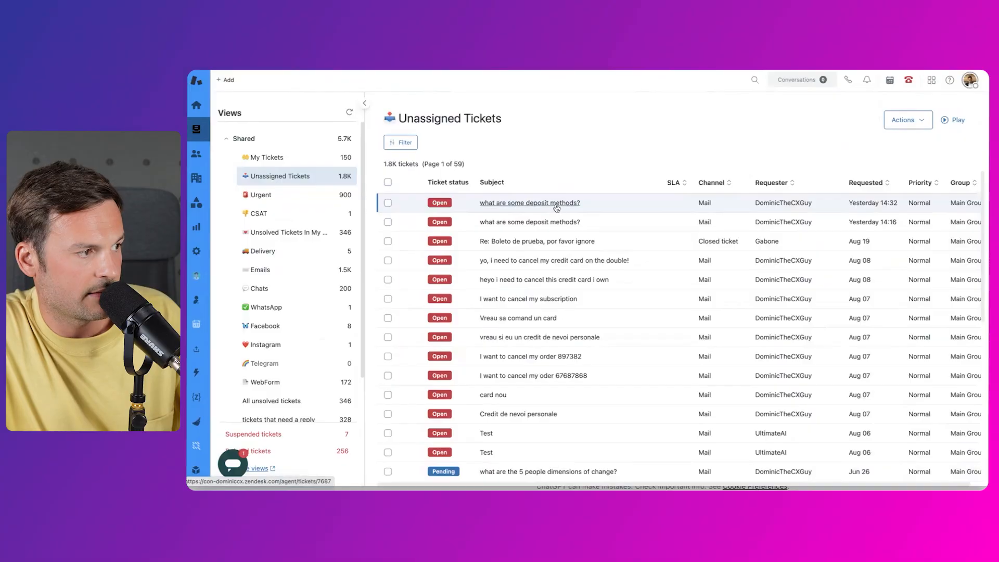
click(554, 205)
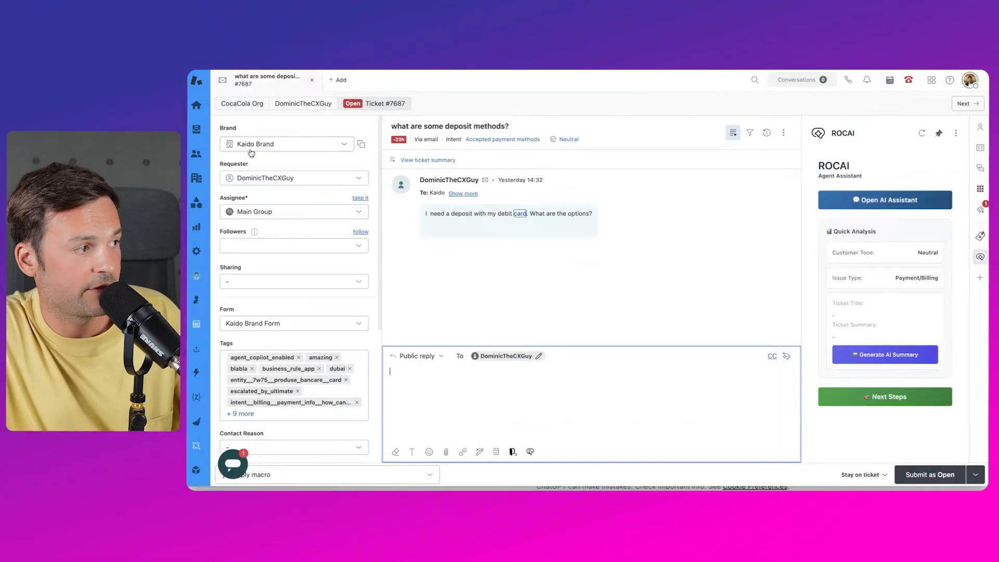
Review the brands available for the open ticket, leaving Kaido Brand selected
click(270, 145)
scroll(296, 277, up, 1)
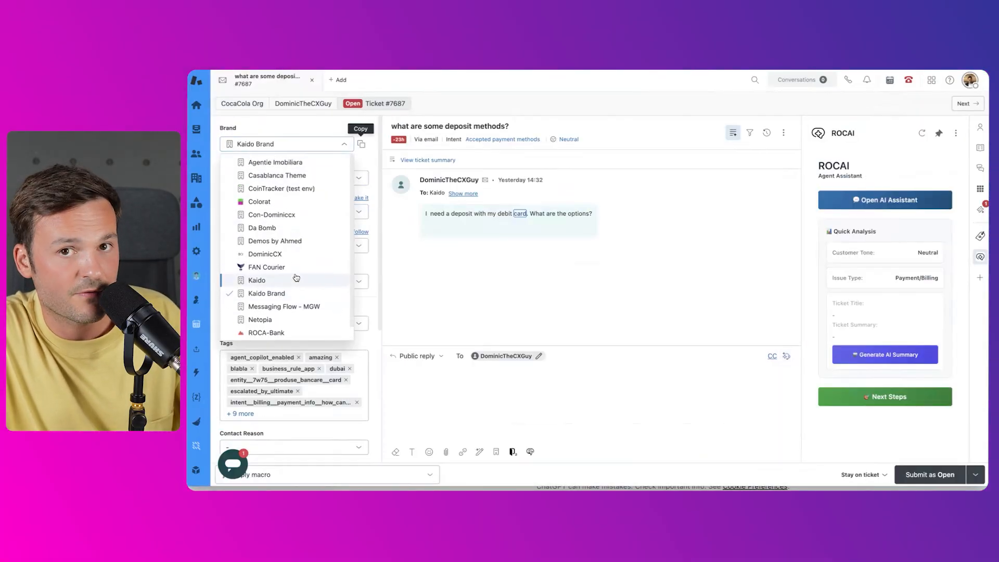
click(342, 126)
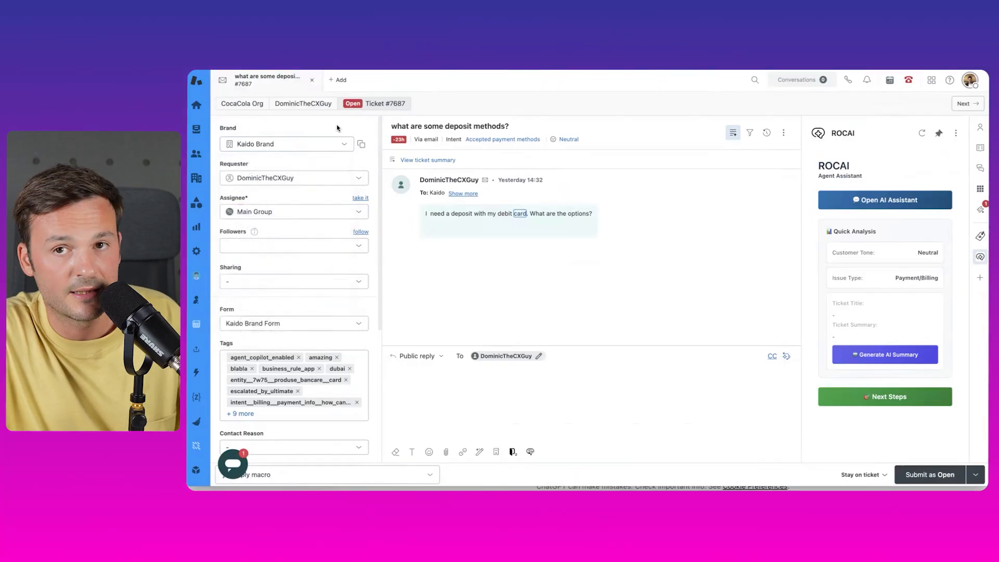
click(304, 146)
click(300, 125)
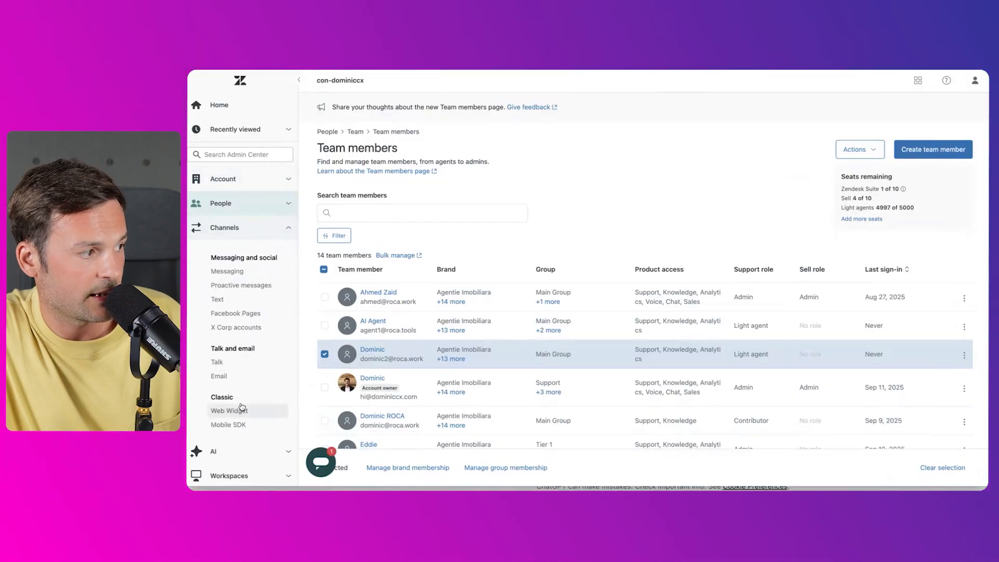
Open the Email channel settings in Admin Center and examine the support addresses listed per brand
scroll(242, 407, down, 2)
click(233, 328)
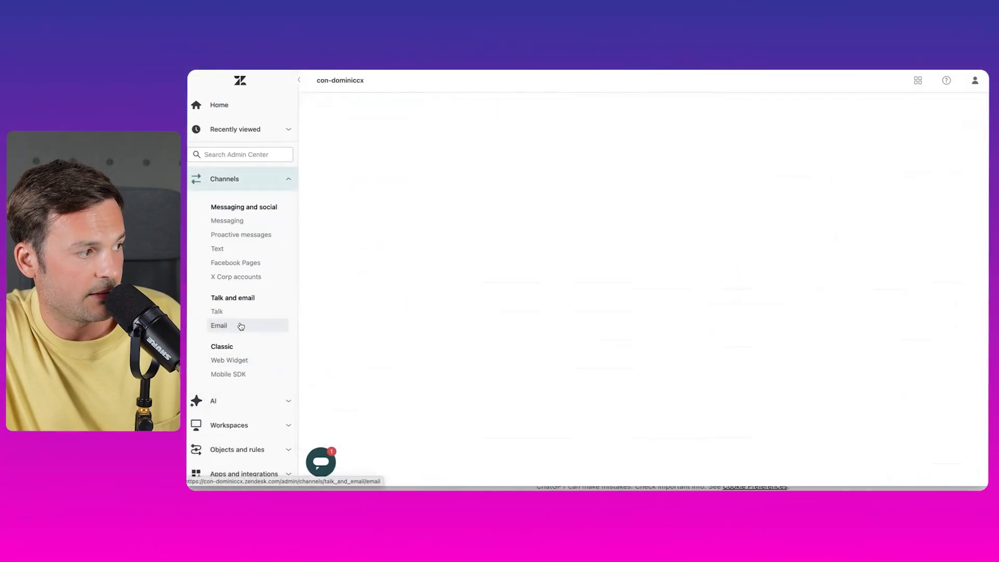
scroll(678, 345, down, 3)
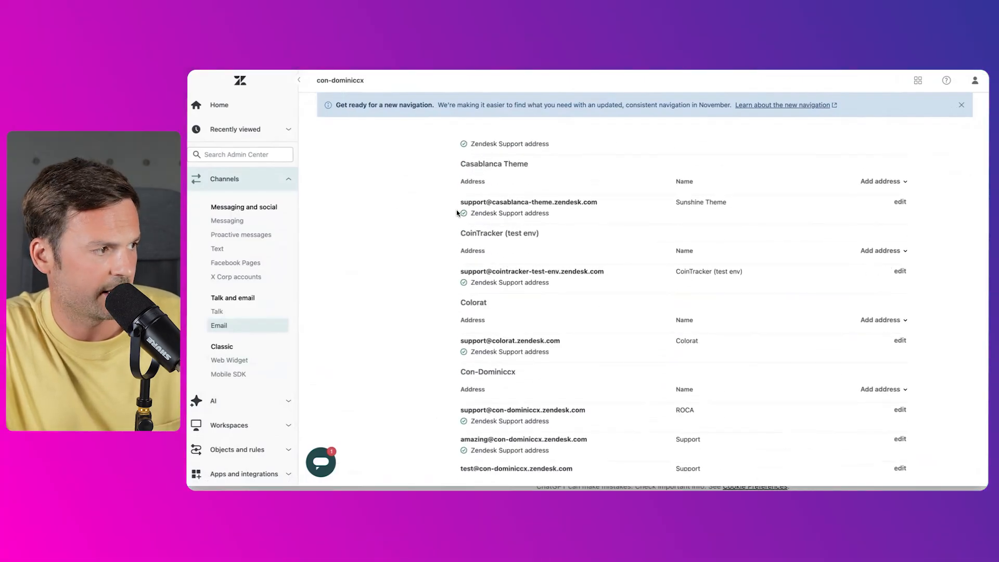
drag(565, 202, 569, 202)
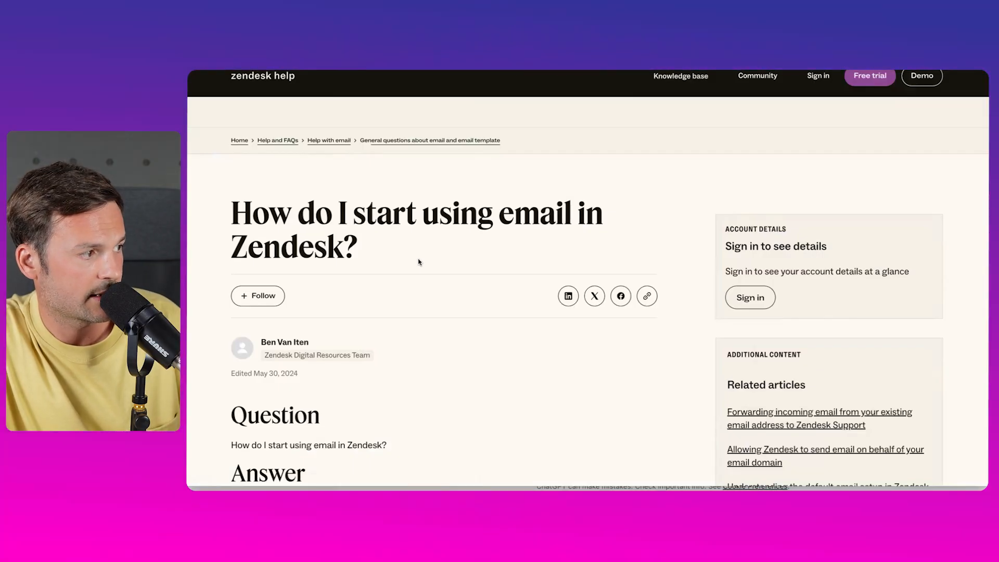
Read the "Verify your set up" section of the help article on starting to use email in Zendesk
drag(231, 200, 341, 199)
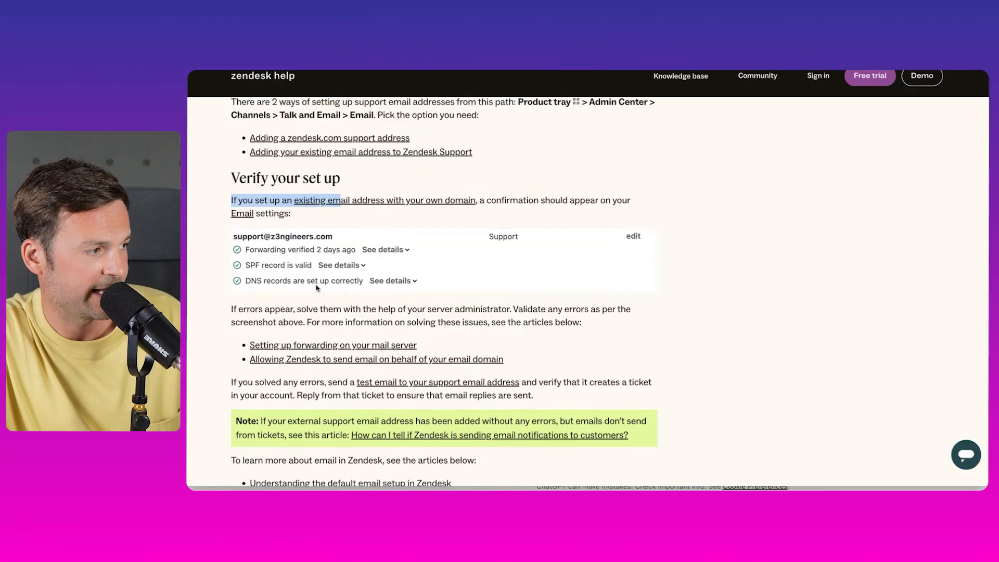
scroll(316, 285, down, 1)
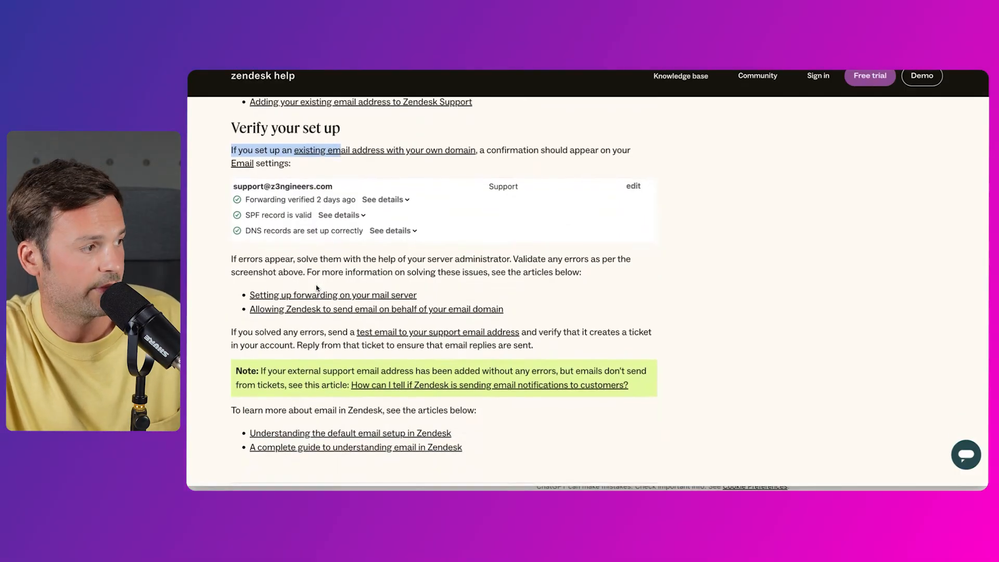
scroll(316, 285, up, 5)
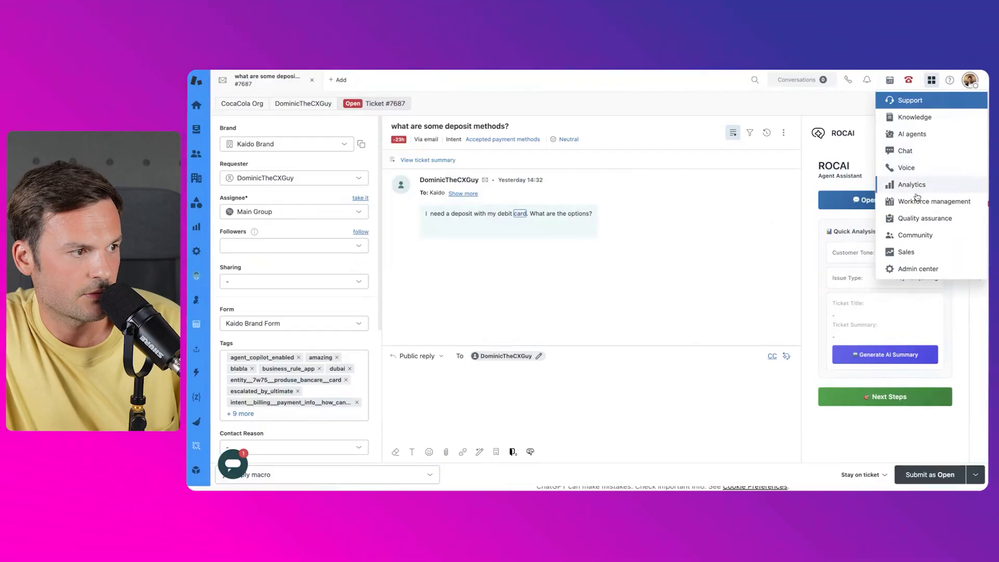
Switch to Zendesk Analytics and start a new report on the Support - Tickets dataset
click(911, 184)
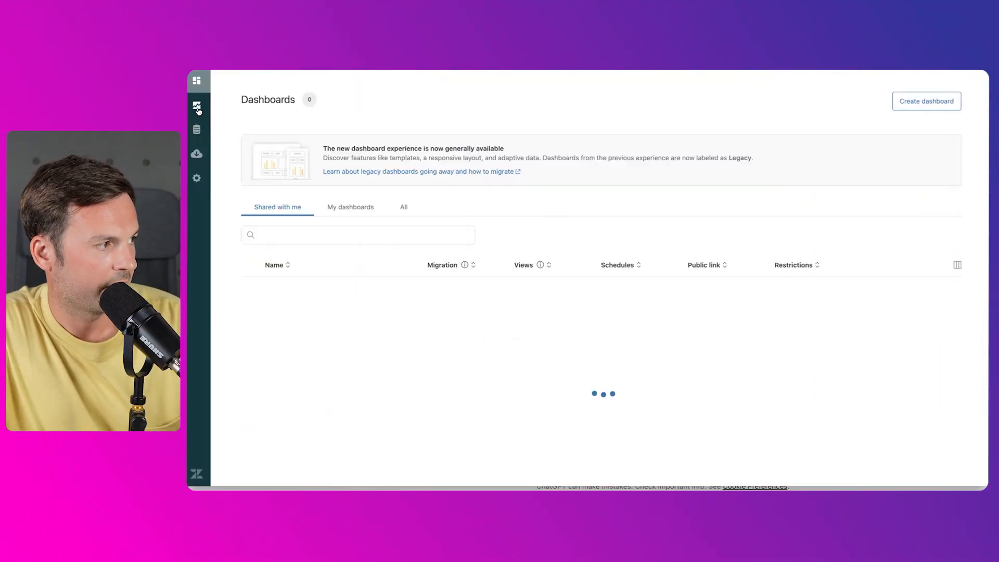
click(198, 108)
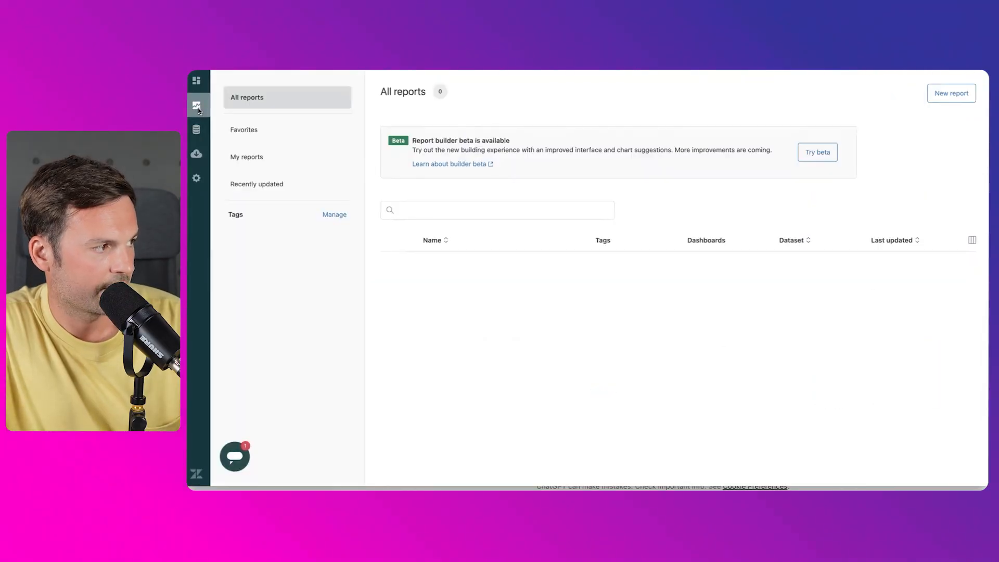
click(943, 98)
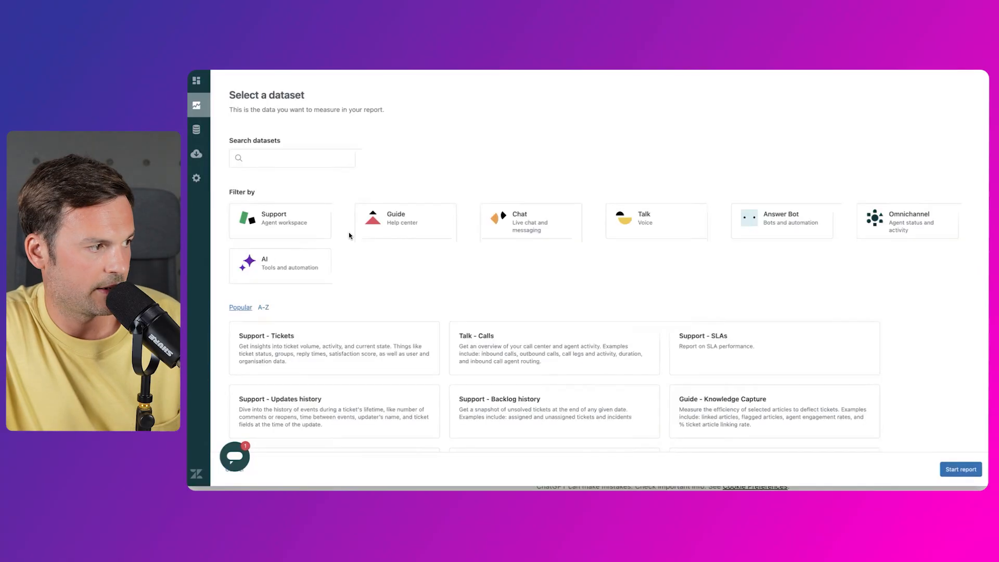
click(283, 229)
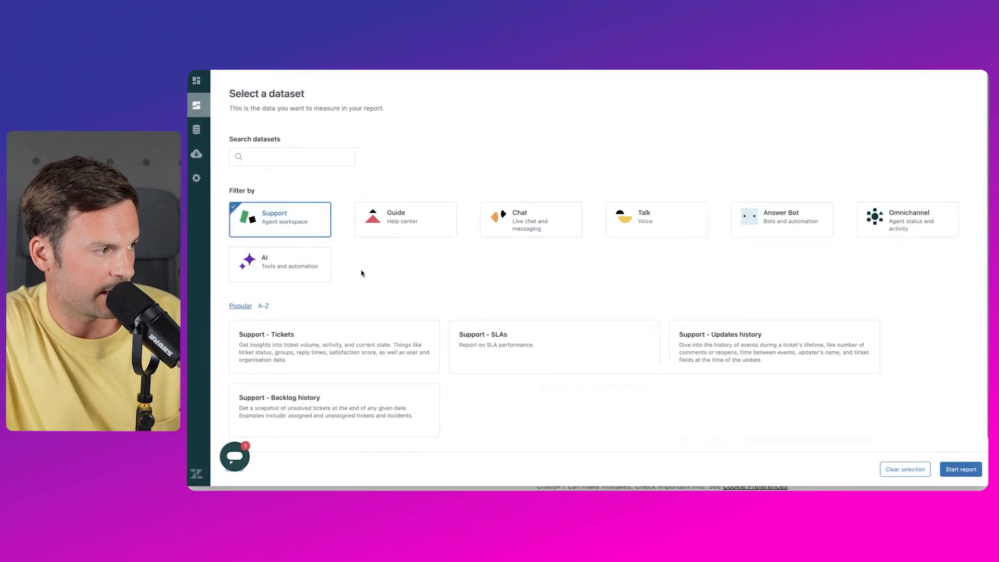
click(338, 359)
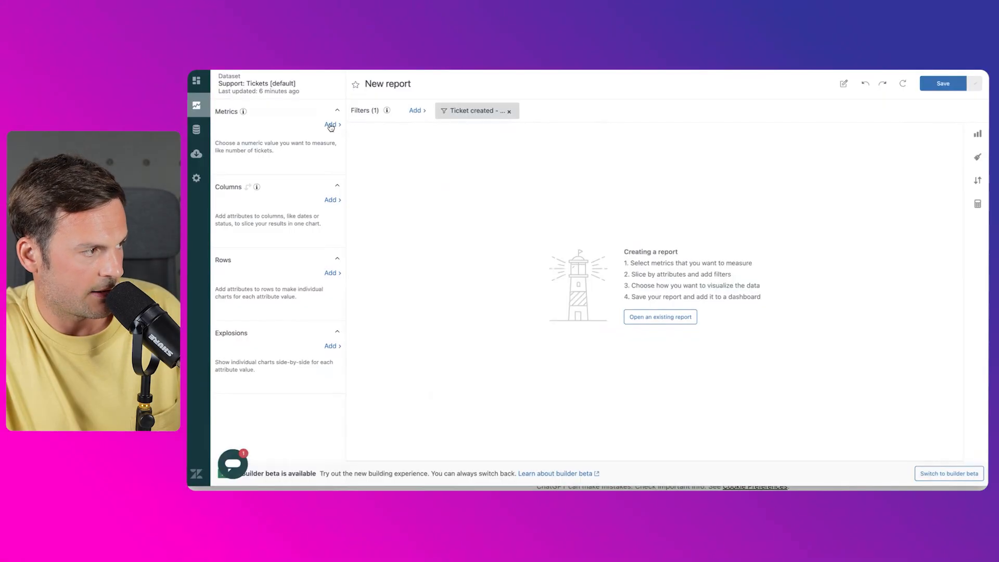
Add the Tickets count as the report's metric
click(330, 124)
key(Escape)
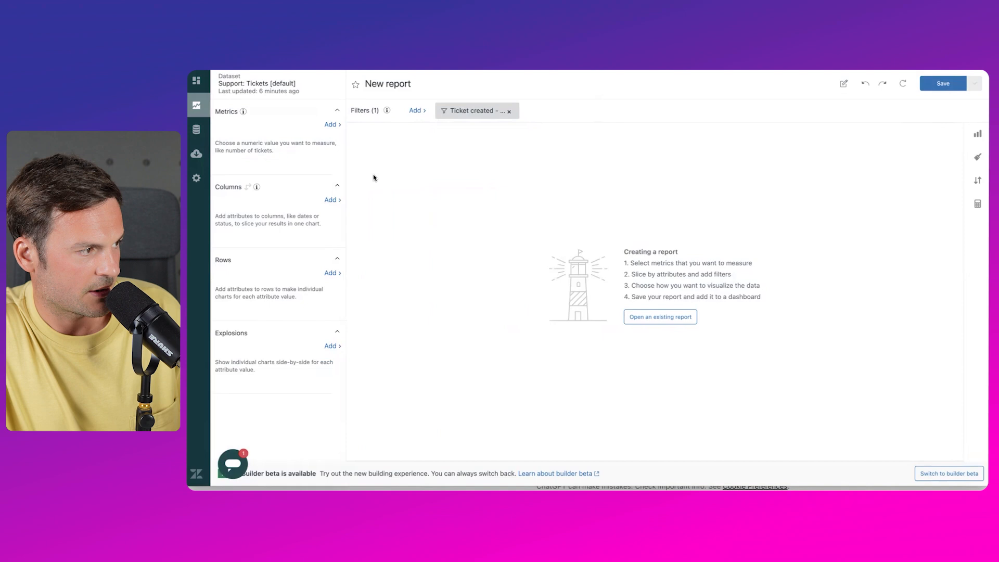
click(330, 125)
text(ticket)
click(396, 231)
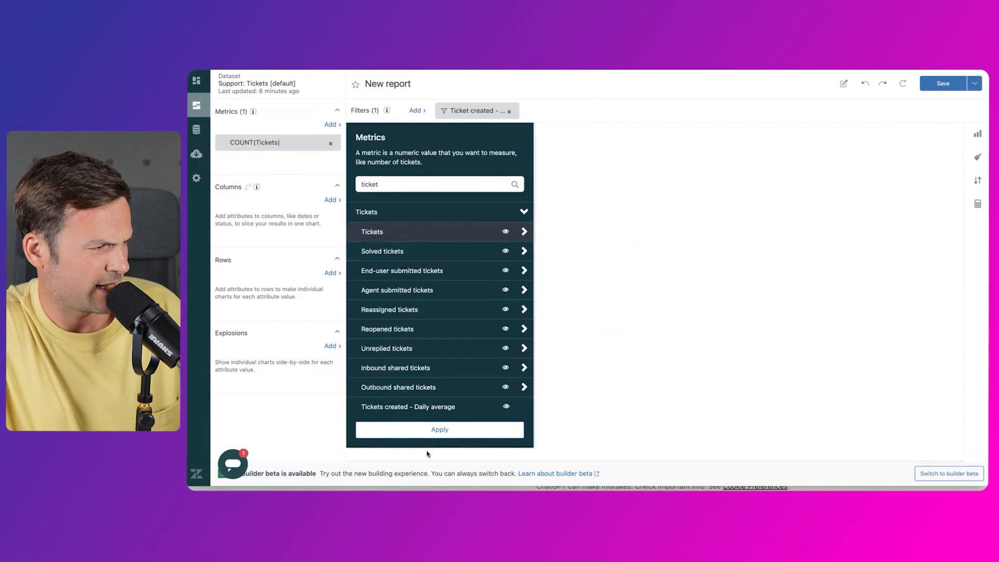
click(439, 430)
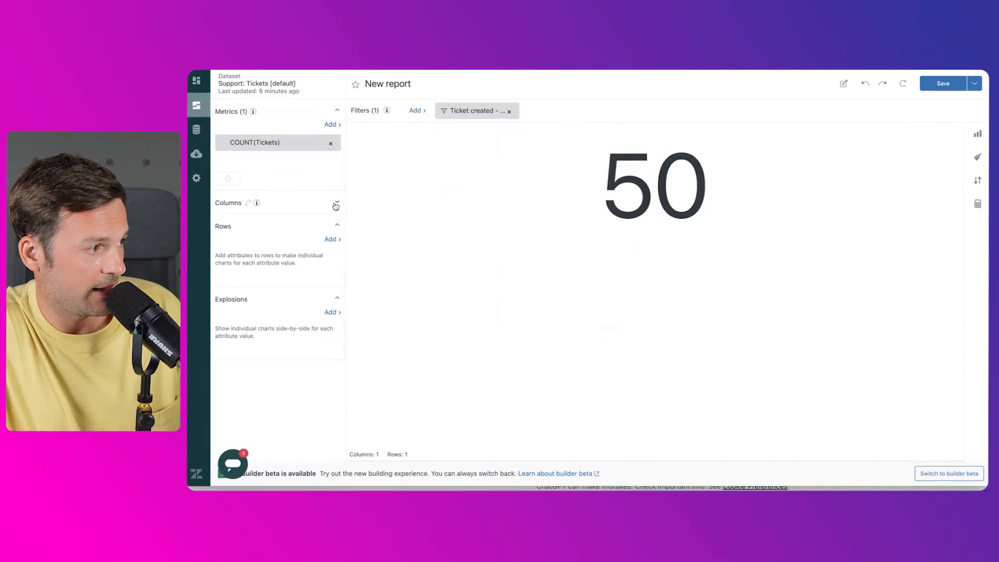
Slice the report by adding the Ticket brand attribute to the columns
click(336, 203)
click(330, 216)
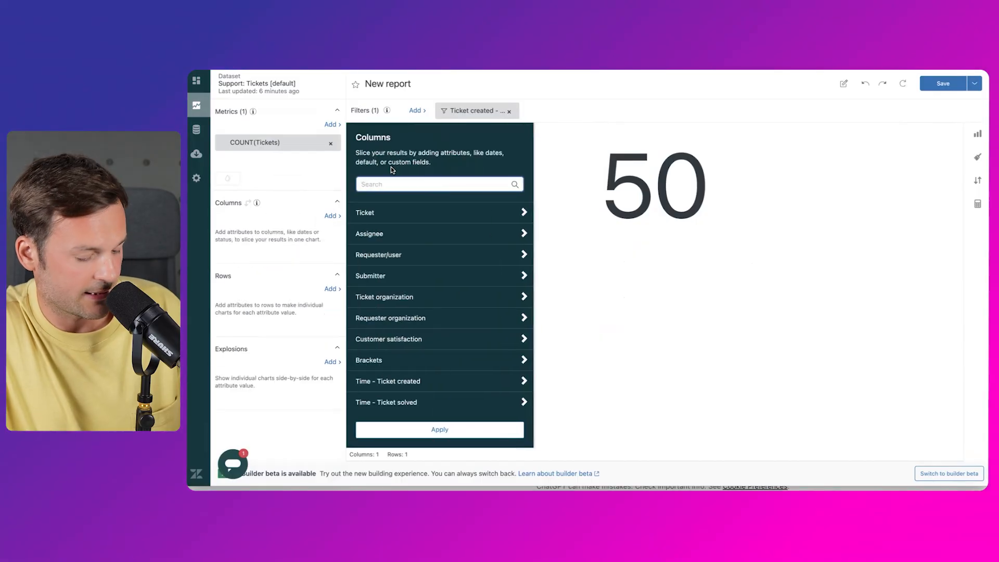
text(nramd)
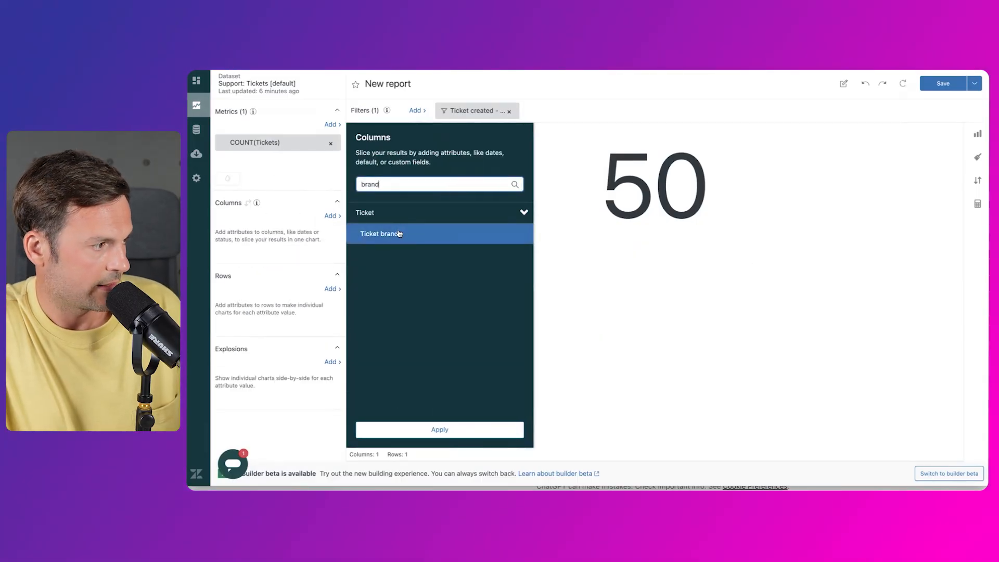
click(440, 429)
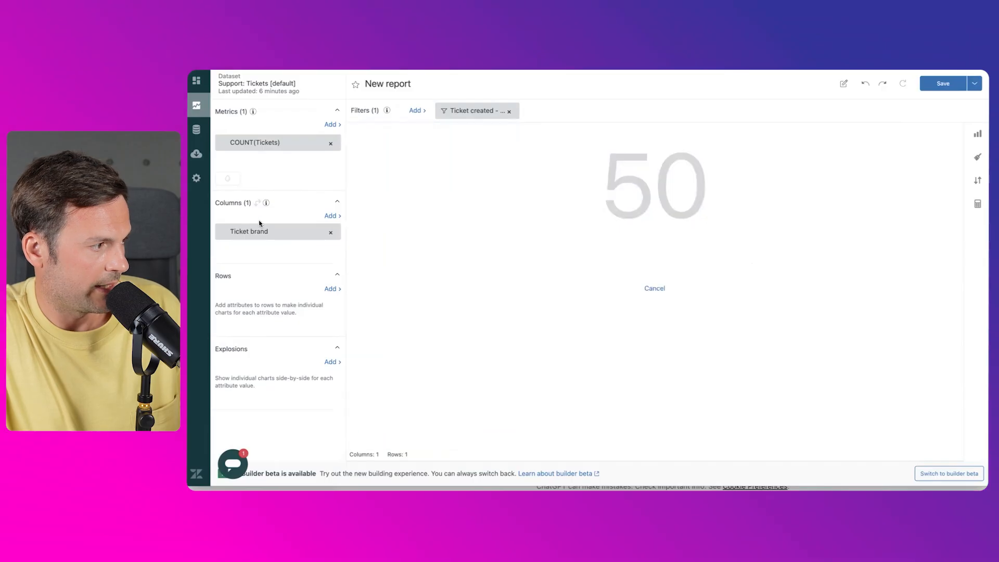
Filter the Ticket brand column to Kaido, Colorat and Da Bomb and apply it to the report
click(297, 239)
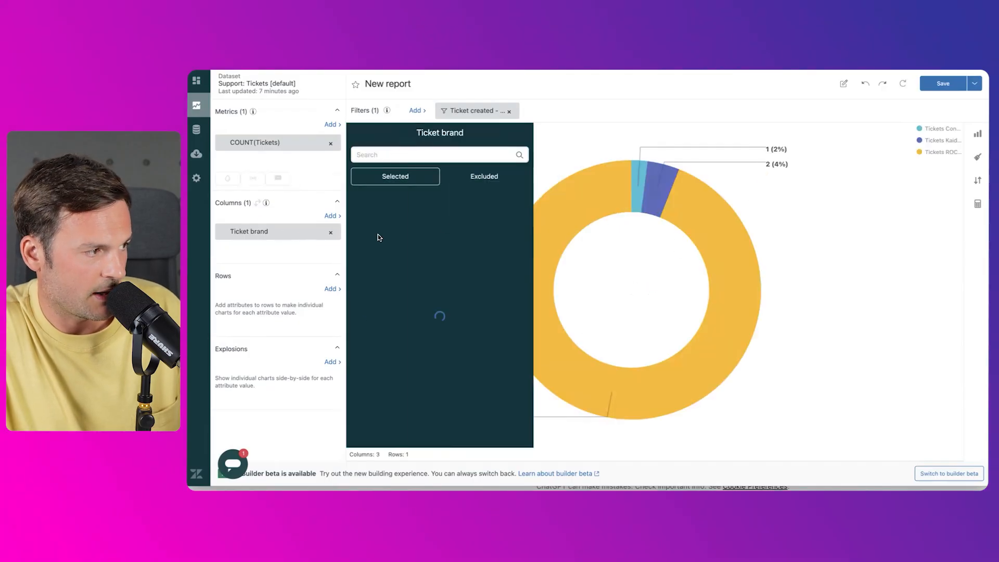
click(378, 230)
click(377, 364)
click(373, 397)
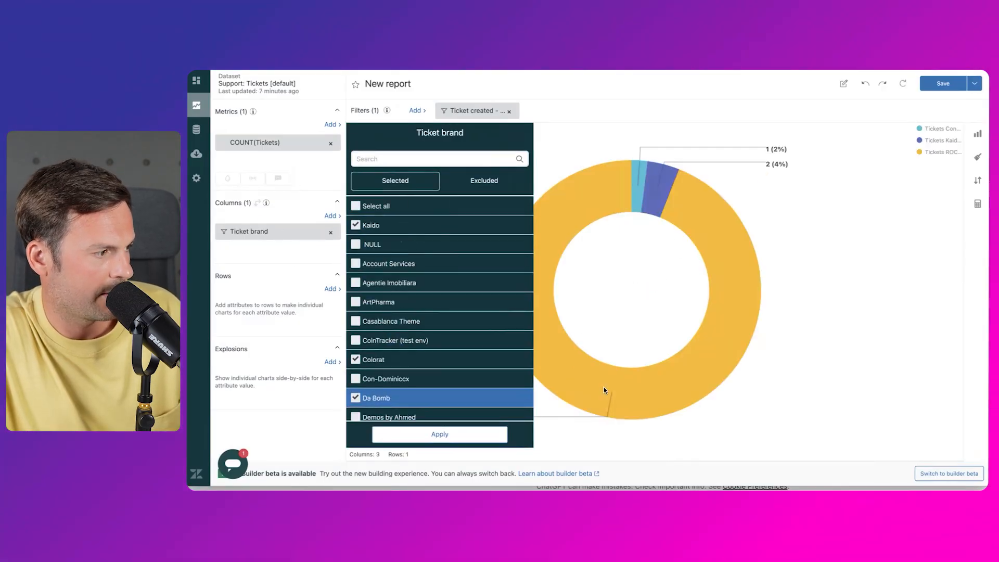
click(777, 368)
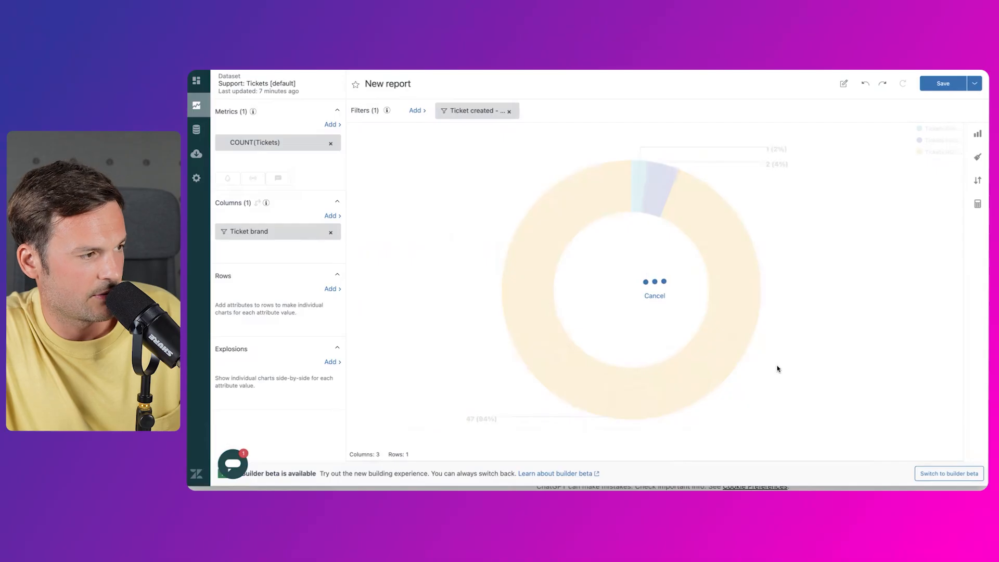